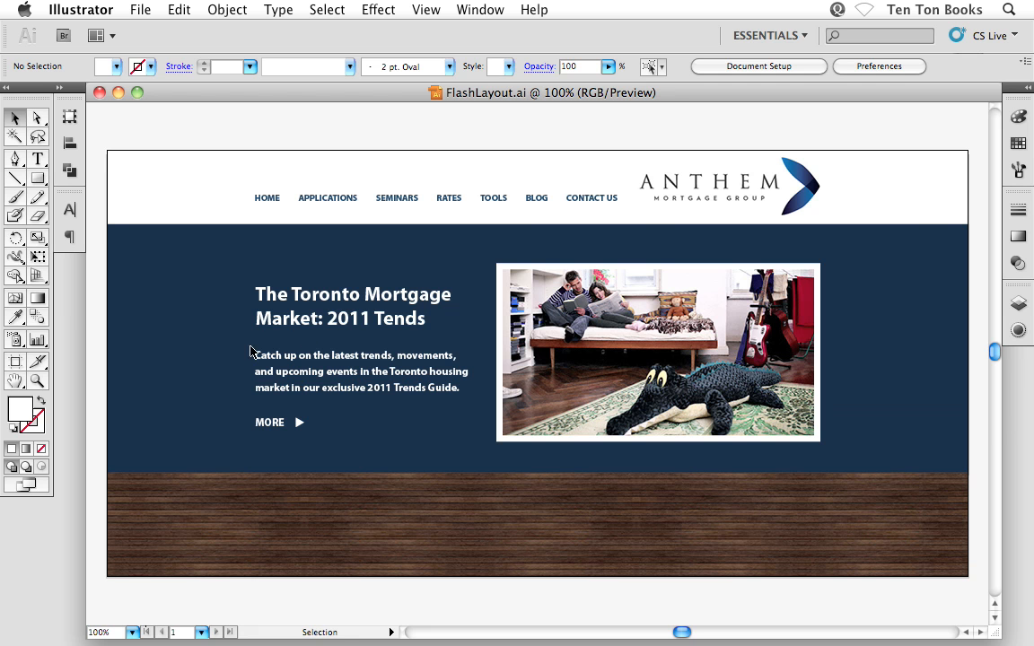
Select the white arrow beside MORE and display the document's symbol collection near it.
{"action": "key", "text": "super+space"}
{"action": "left_click_drag", "start_coordinate": [198, 324], "coordinate": [399, 469]}
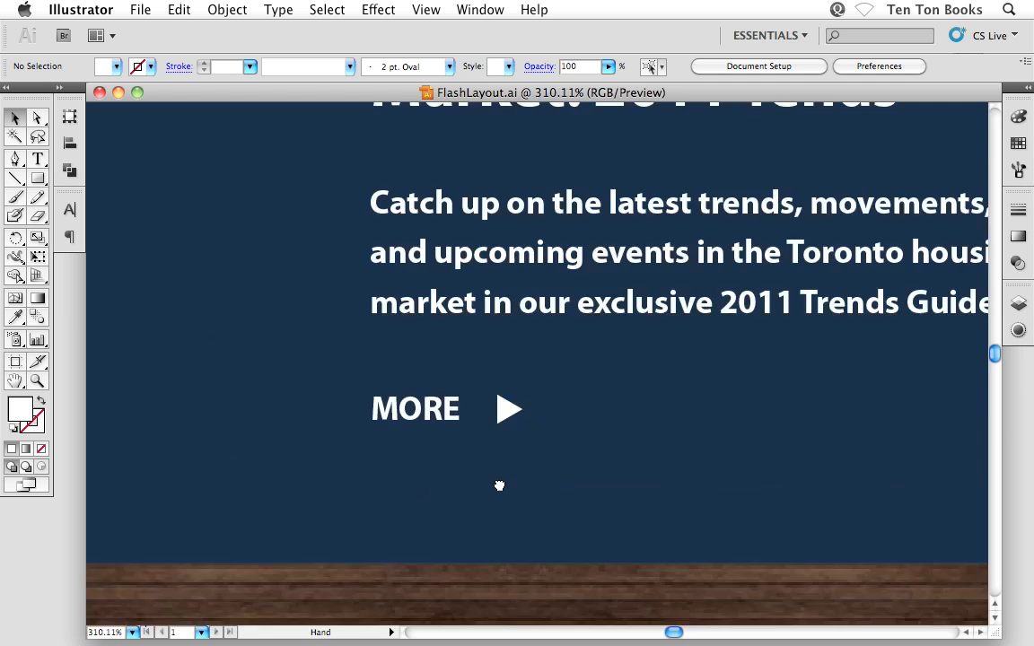
{"action": "left_click", "coordinate": [358, 327]}
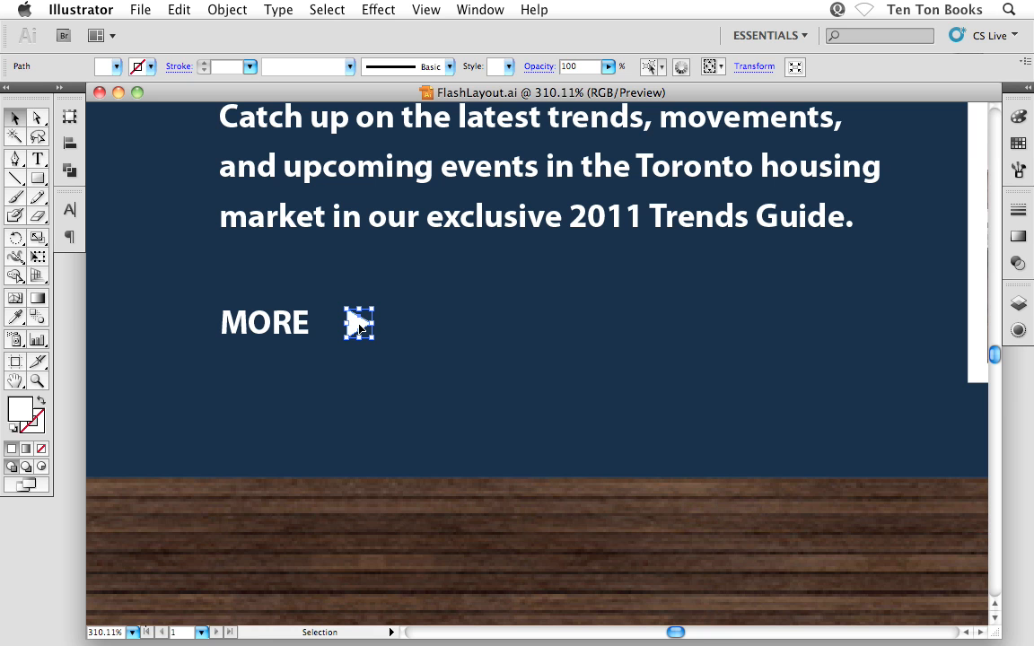
{"action": "left_click", "coordinate": [480, 10]}
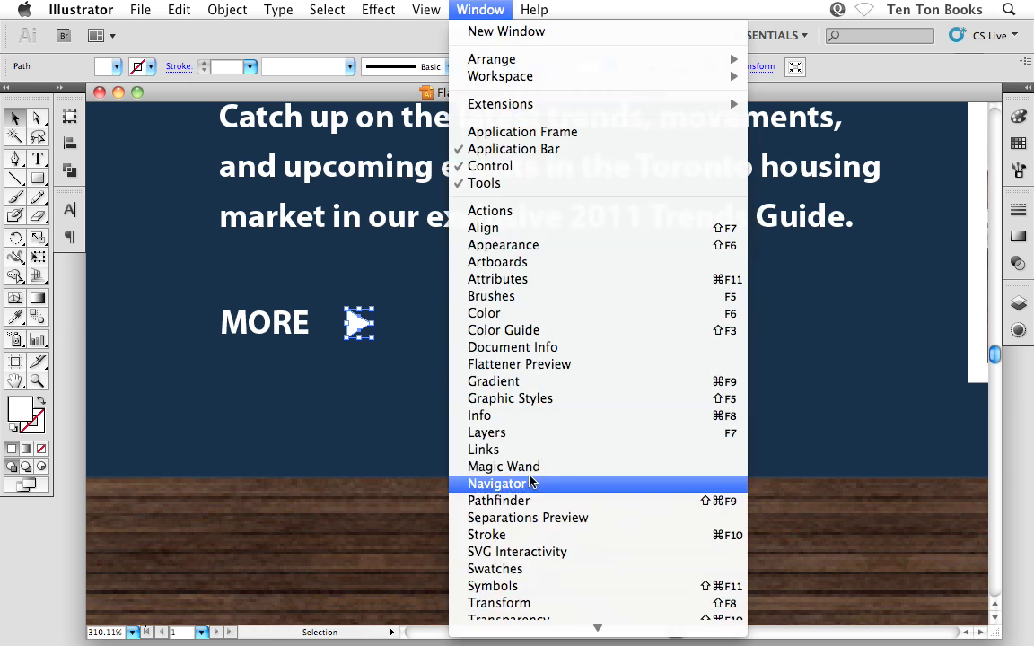
{"action": "left_click", "coordinate": [492, 586]}
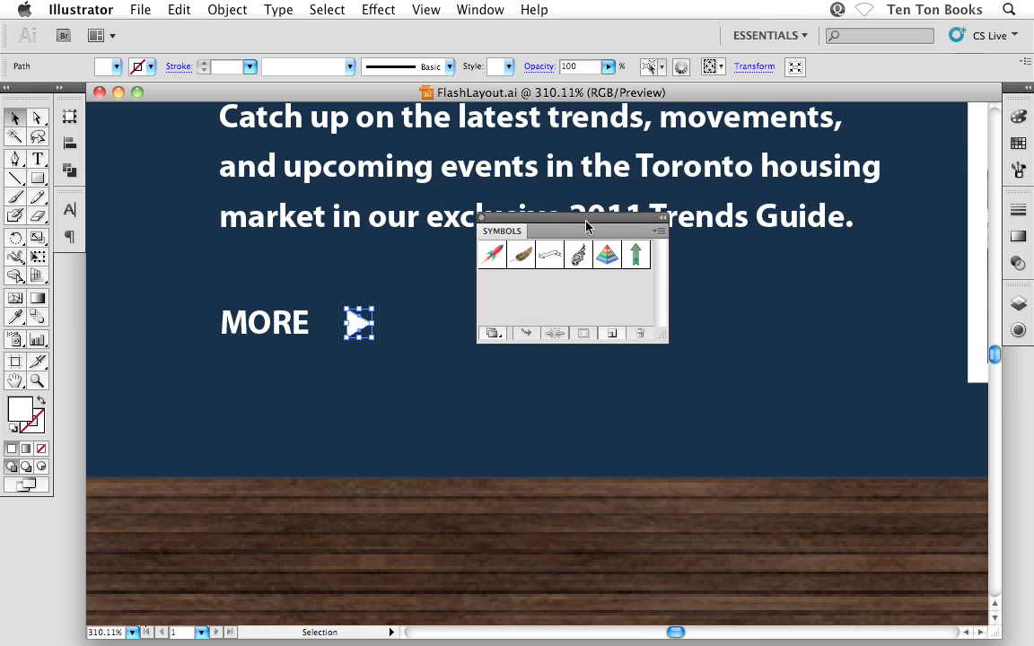
{"action": "left_click_drag", "start_coordinate": [584, 223], "coordinate": [610, 266]}
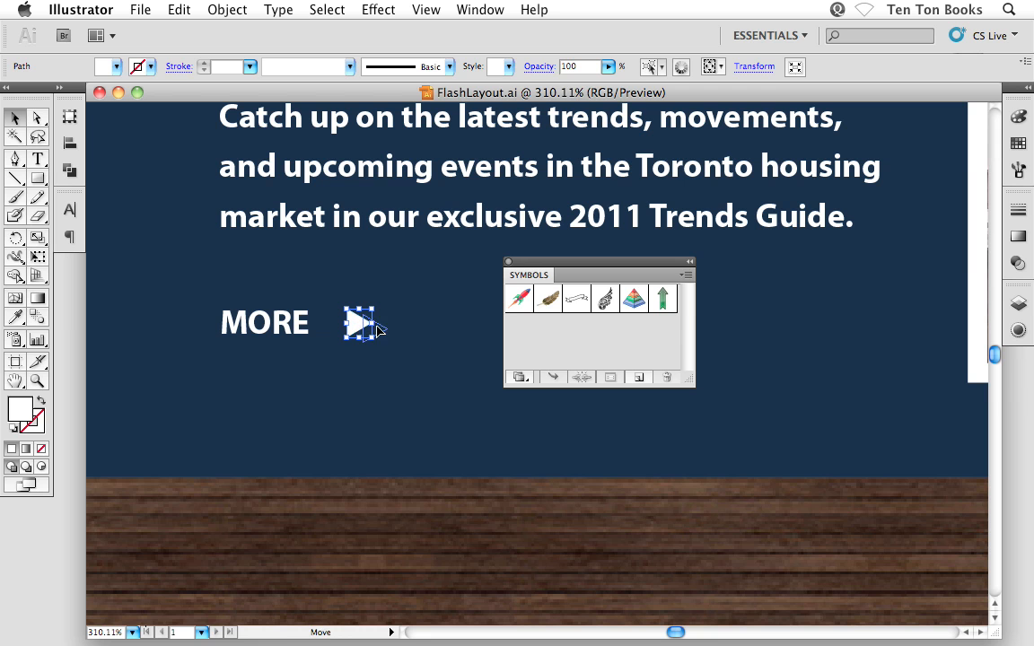
Convert the arrow beside MORE into a symbol named White Arrow with the type Graphic.
{"action": "left_click_drag", "start_coordinate": [357, 323], "coordinate": [554, 341]}
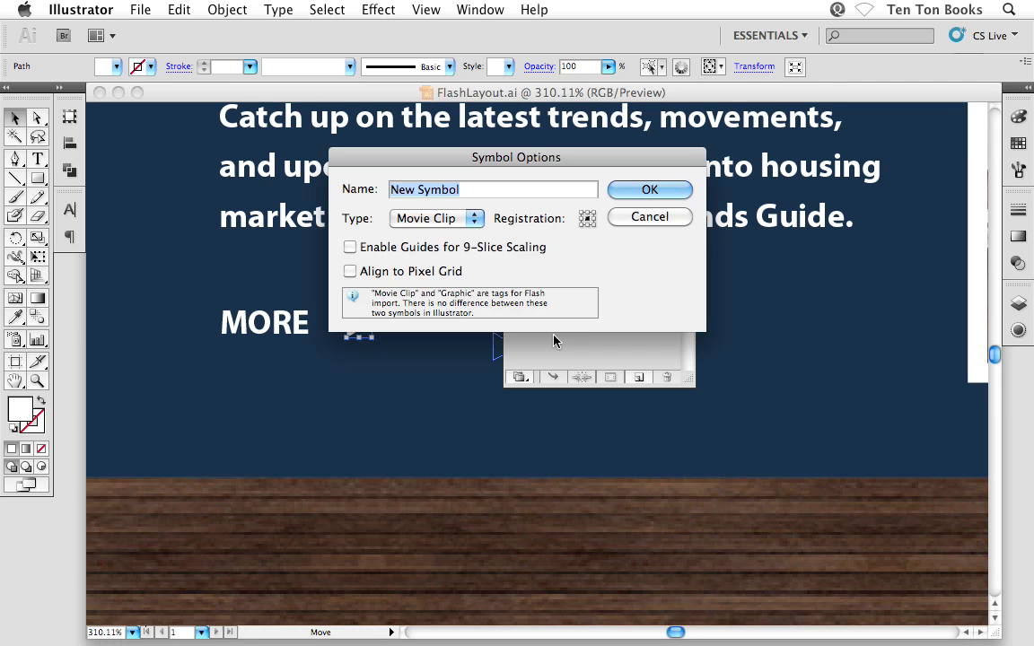
{"action": "type", "text": "White Arrow"}
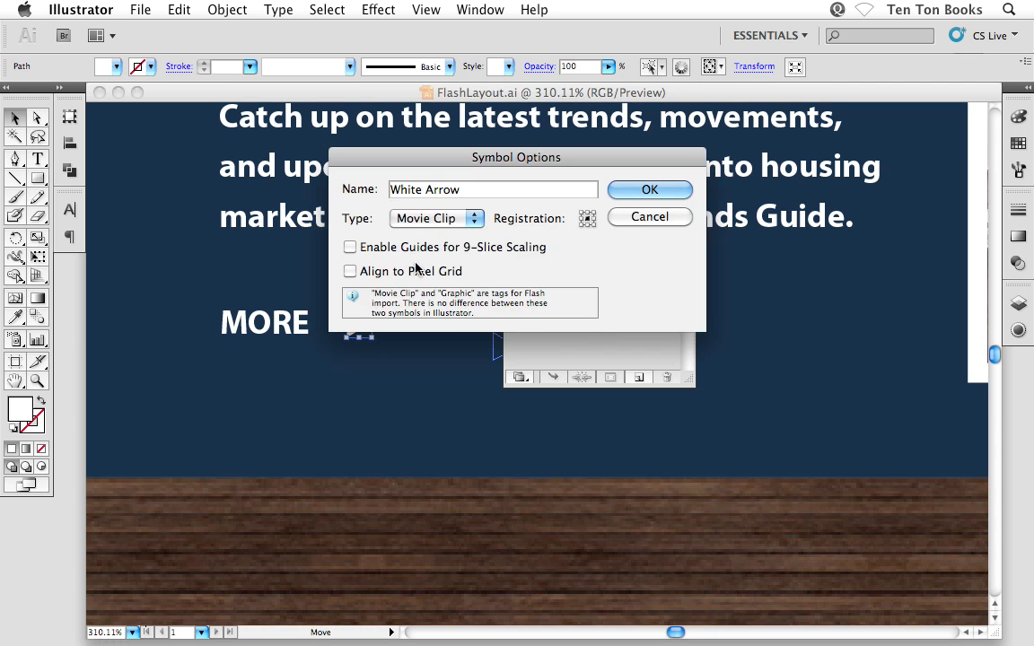
{"action": "left_click", "coordinate": [475, 221]}
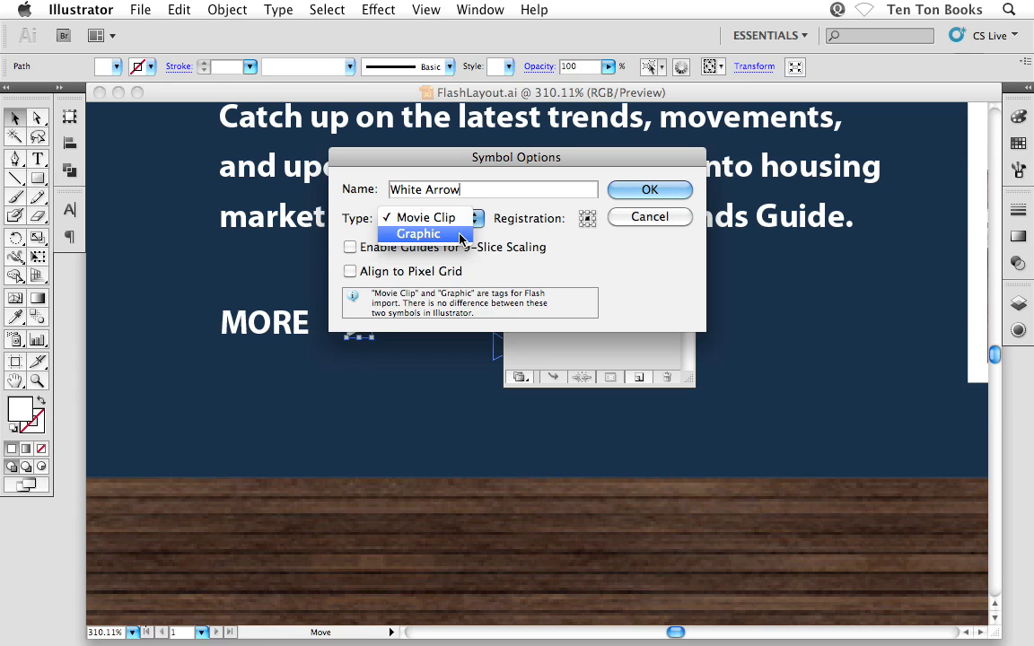
{"action": "left_click", "coordinate": [460, 235]}
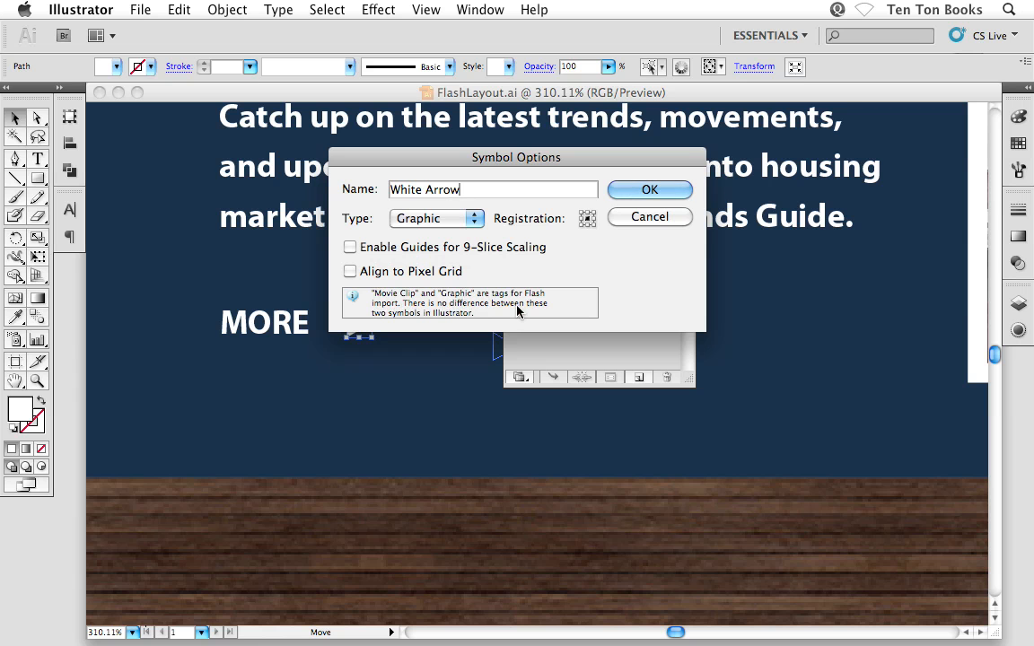
{"action": "left_click", "coordinate": [454, 224]}
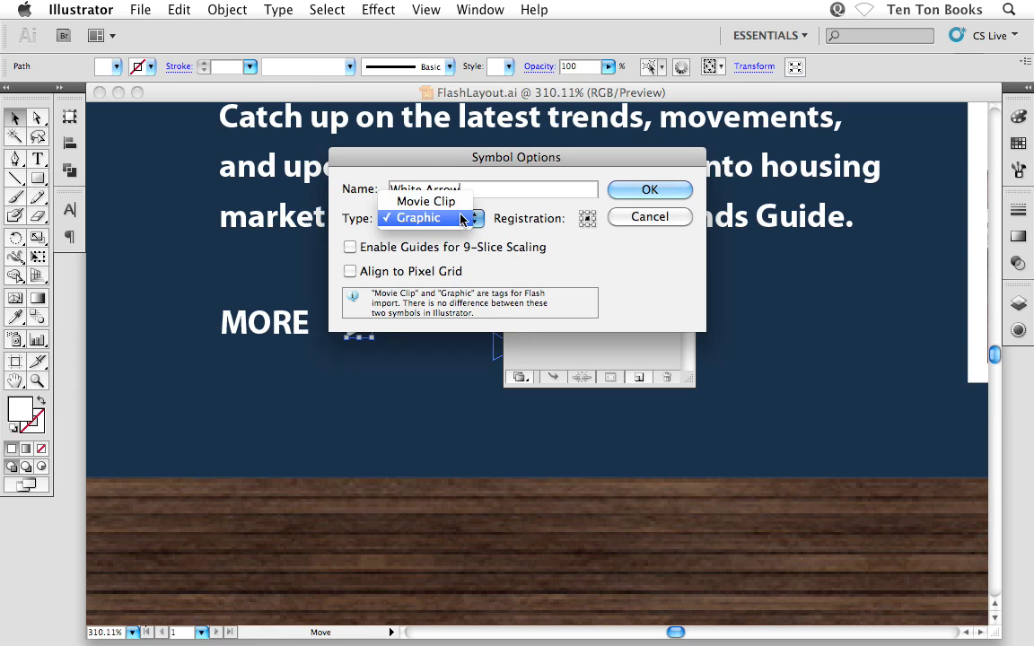
{"action": "left_click", "coordinate": [463, 218]}
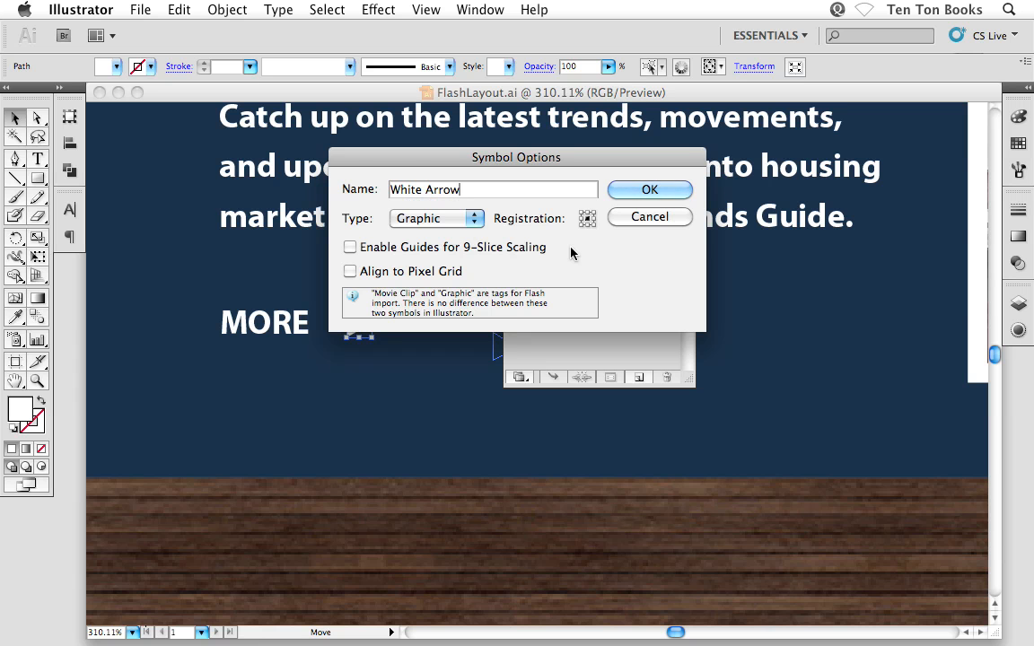
{"action": "left_click", "coordinate": [628, 191]}
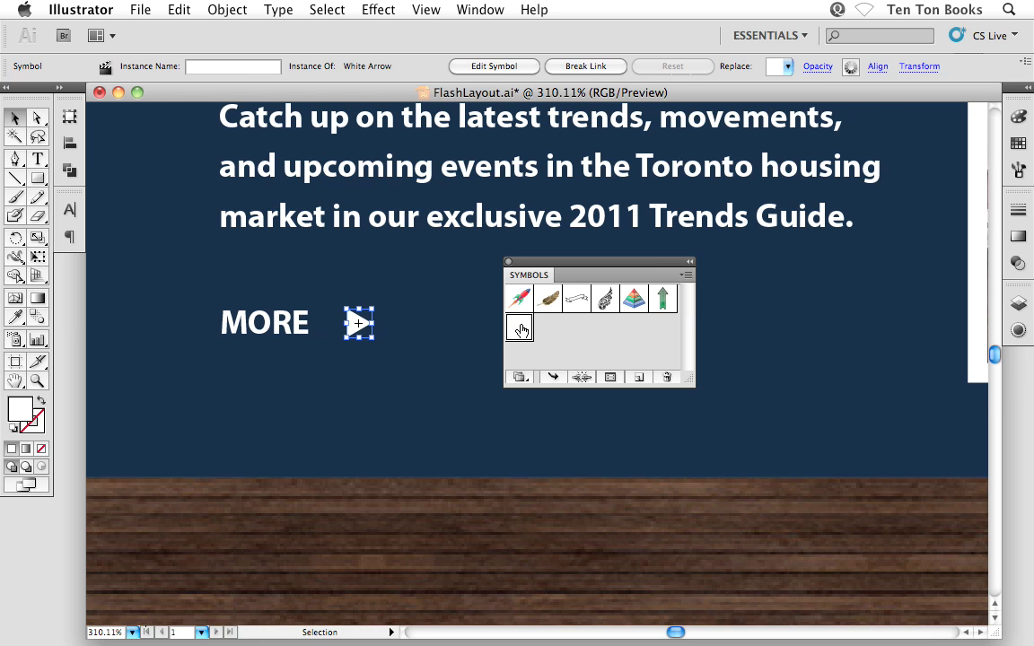
{"action": "left_click", "coordinate": [422, 359]}
Place a second instance of the White Arrow symbol on the wood strip below MORE.
{"action": "left_click_drag", "start_coordinate": [420, 440], "coordinate": [383, 319]}
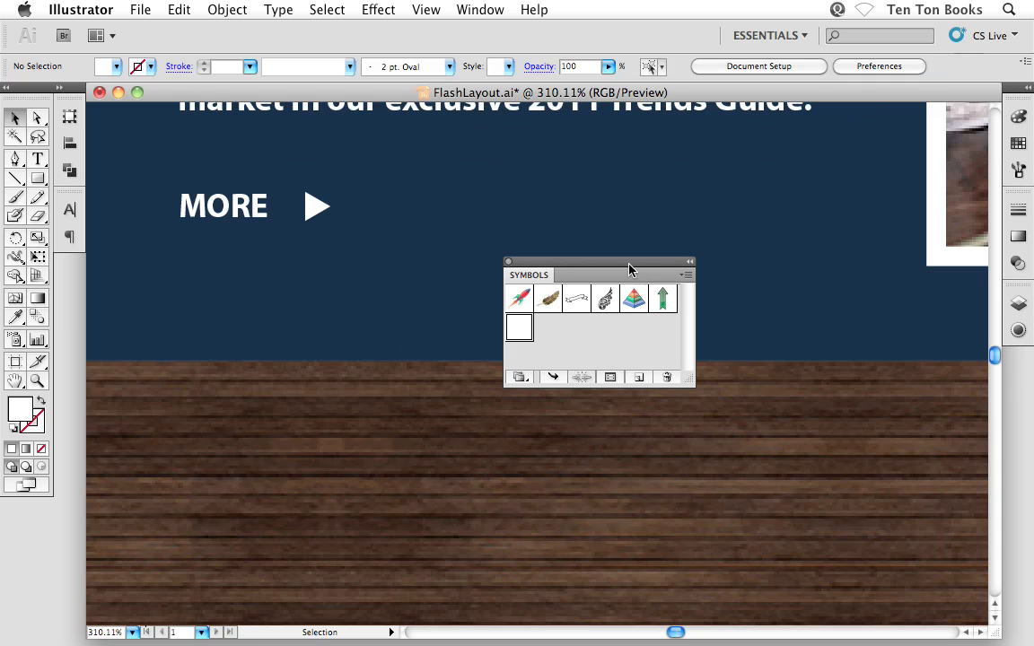
{"action": "left_click_drag", "start_coordinate": [630, 267], "coordinate": [720, 206]}
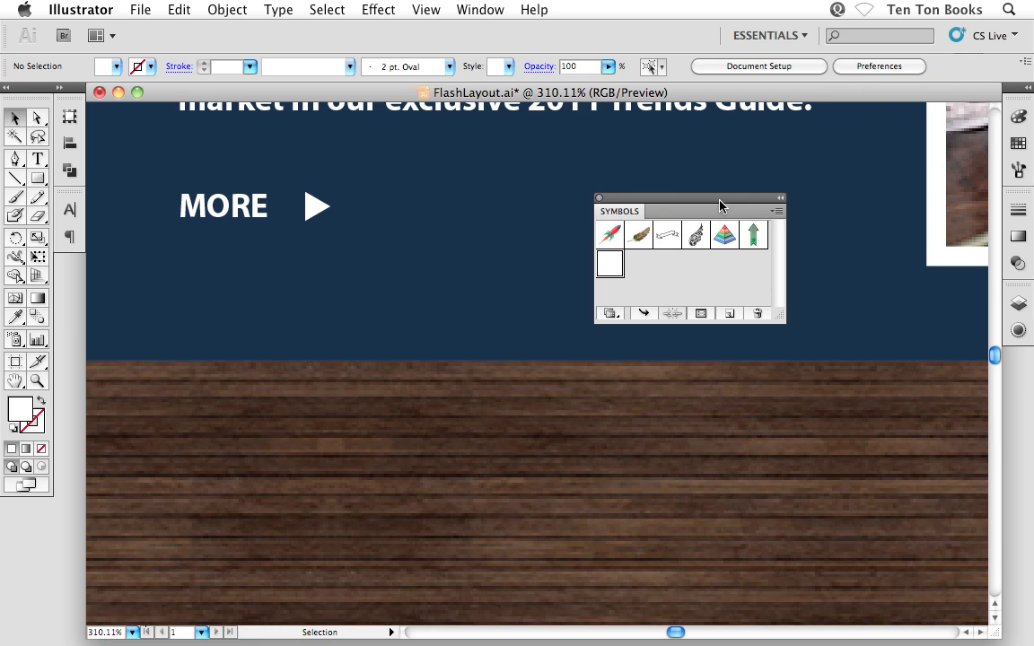
{"action": "key", "text": "space"}
{"action": "left_click_drag", "start_coordinate": [568, 396], "coordinate": [507, 319]}
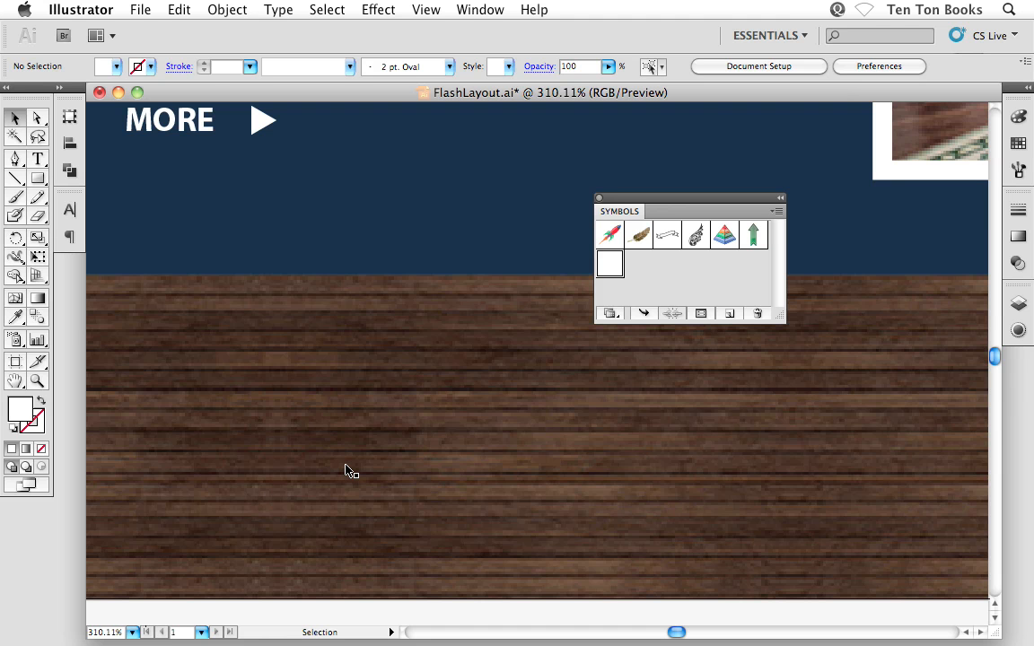
{"action": "left_click", "coordinate": [264, 123]}
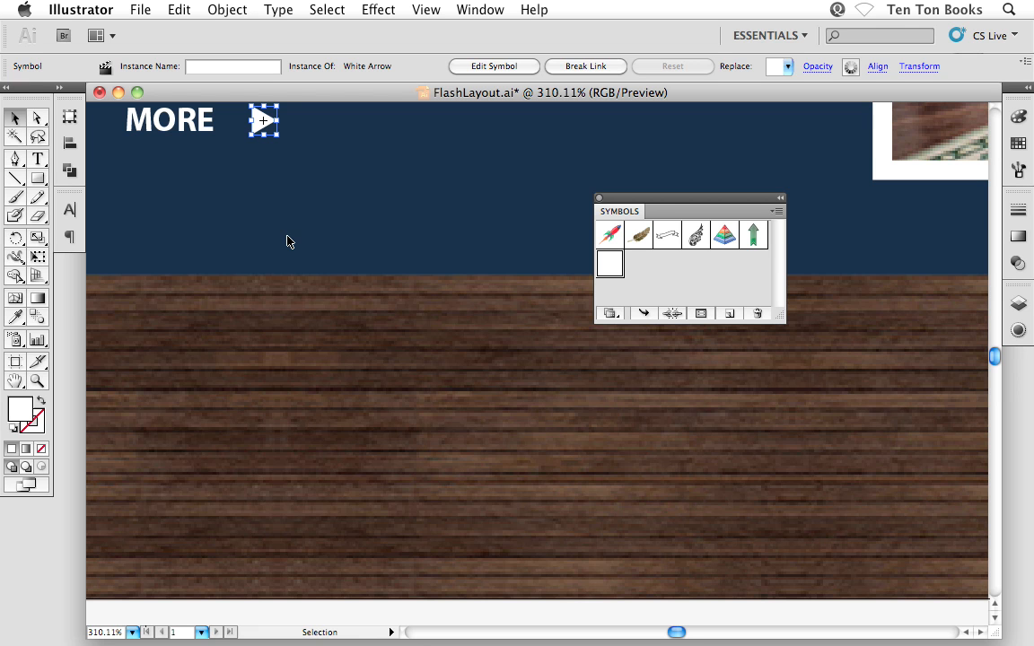
{"action": "left_click_drag", "start_coordinate": [272, 174], "coordinate": [307, 234]}
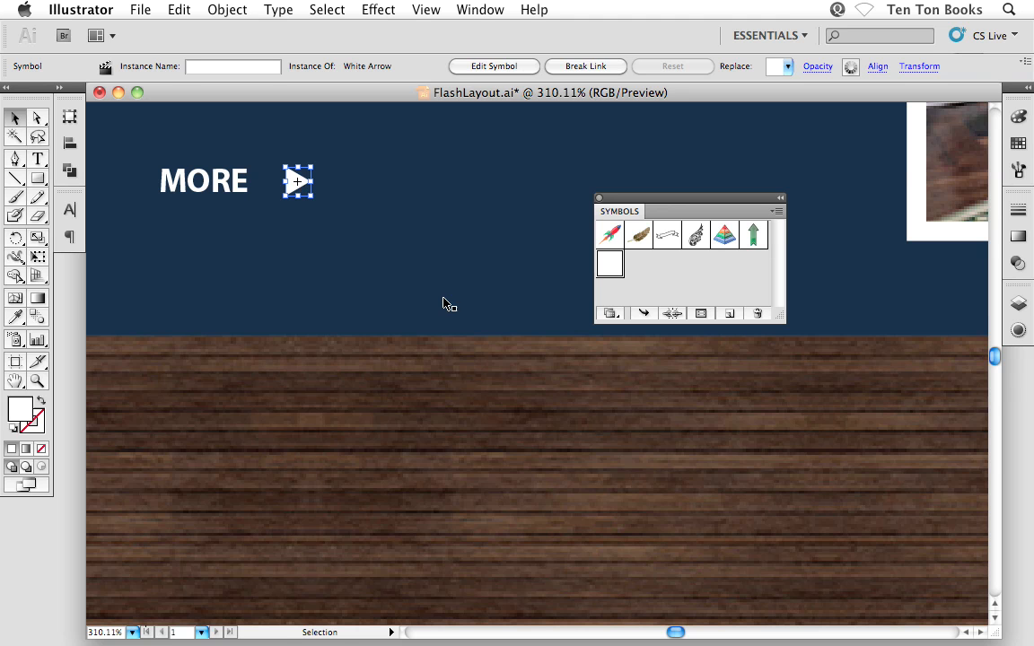
{"action": "left_click_drag", "start_coordinate": [469, 401], "coordinate": [414, 341]}
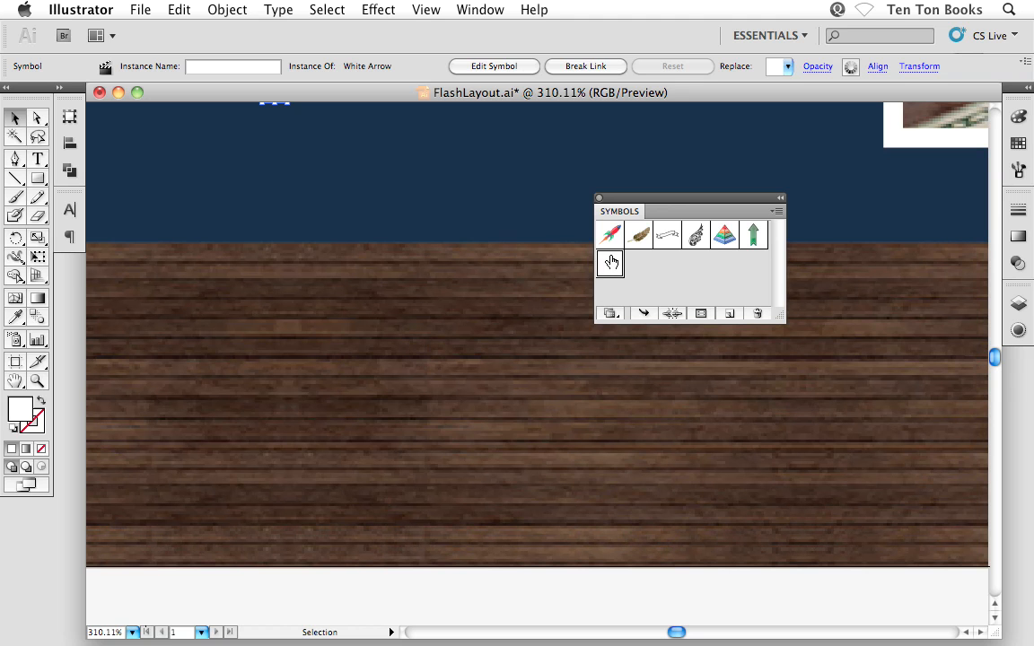
{"action": "left_click_drag", "start_coordinate": [611, 262], "coordinate": [306, 320]}
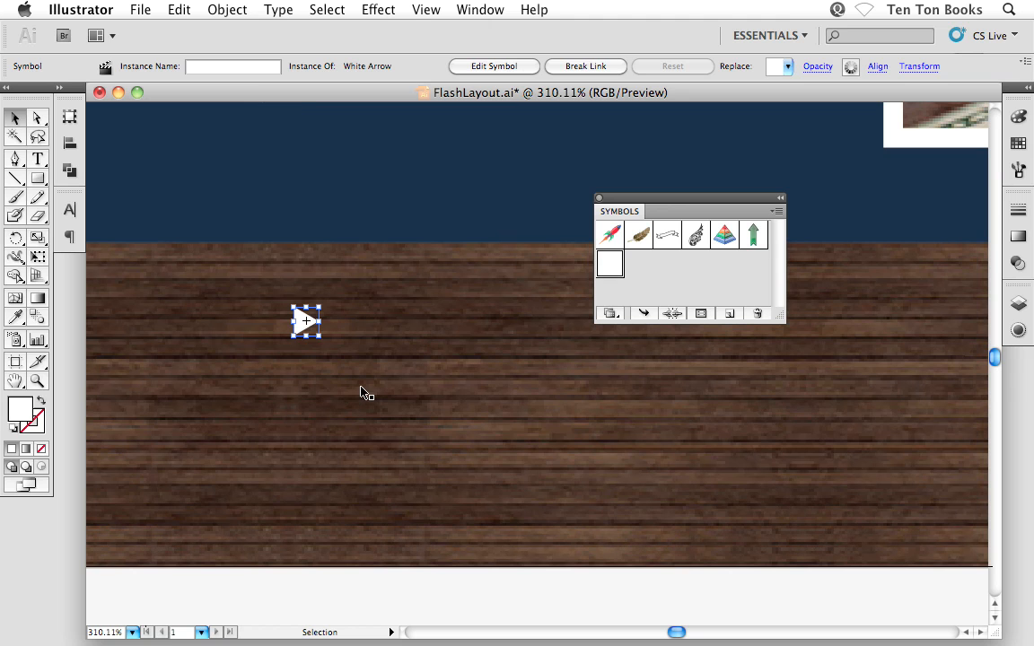
{"action": "left_click", "coordinate": [363, 215]}
{"action": "left_click_drag", "start_coordinate": [407, 321], "coordinate": [422, 404]}
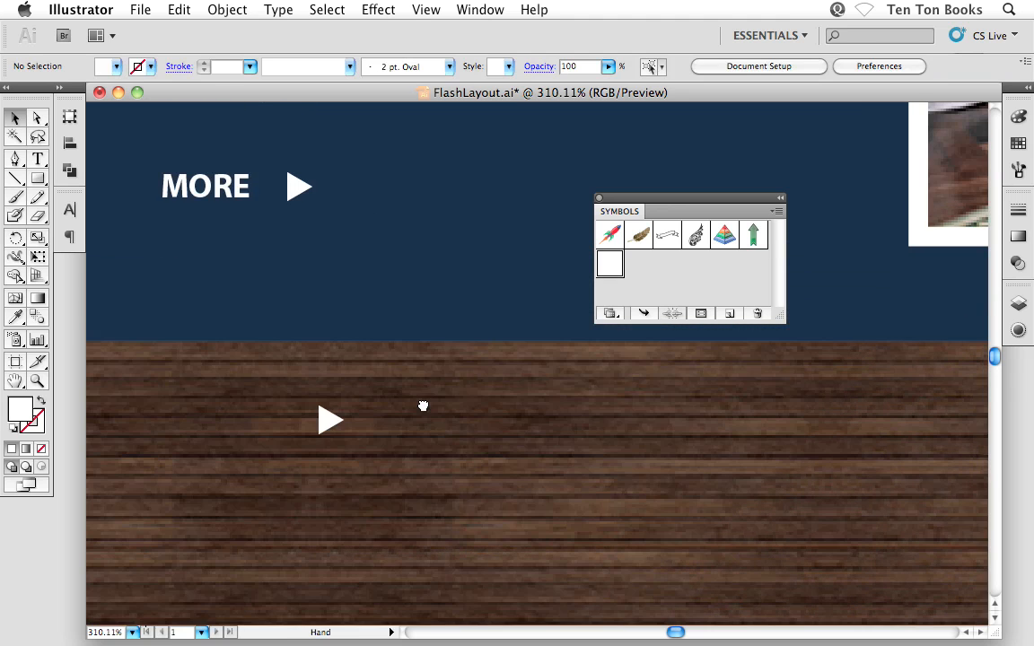
Open the White Arrow symbol definition for editing from the instance on the wood, suppressing future edit warnings.
{"action": "left_click", "coordinate": [329, 428]}
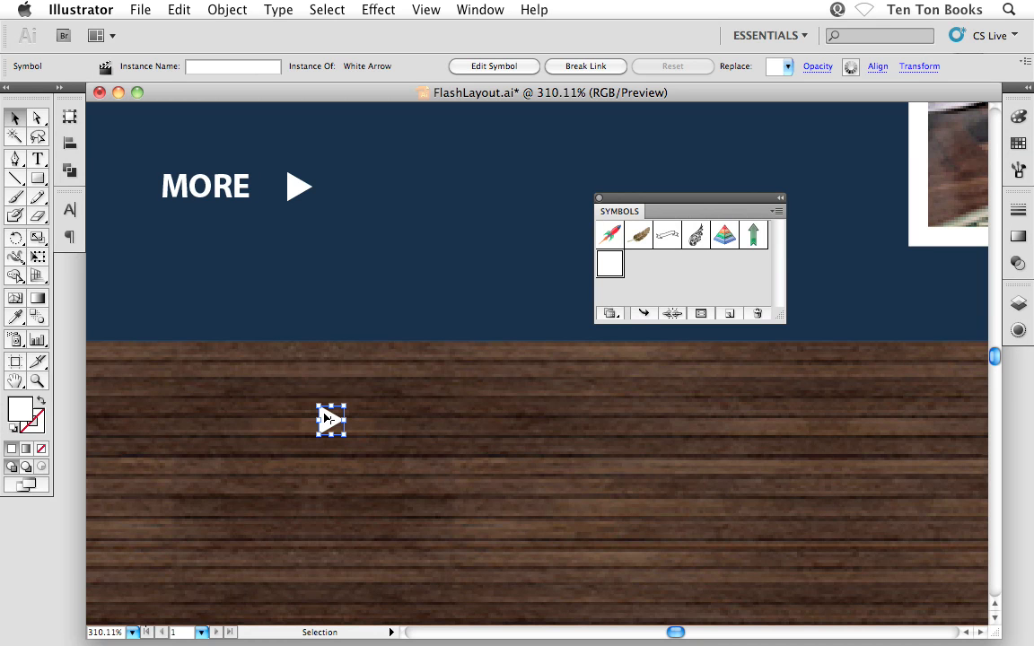
{"action": "double_click", "coordinate": [329, 420]}
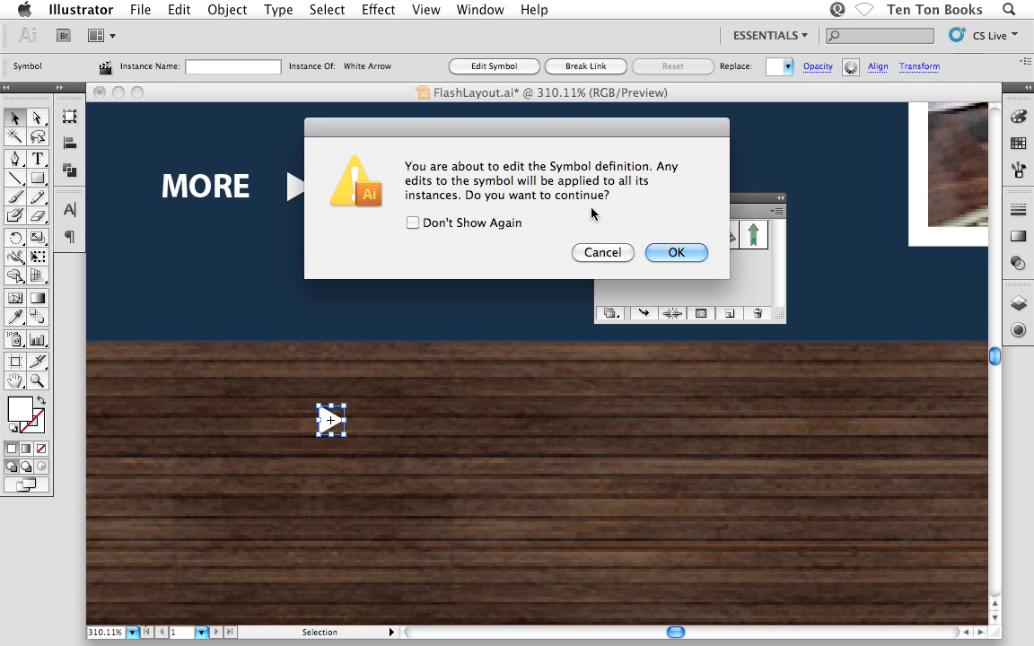
{"action": "left_click", "coordinate": [413, 222]}
{"action": "left_click", "coordinate": [676, 254]}
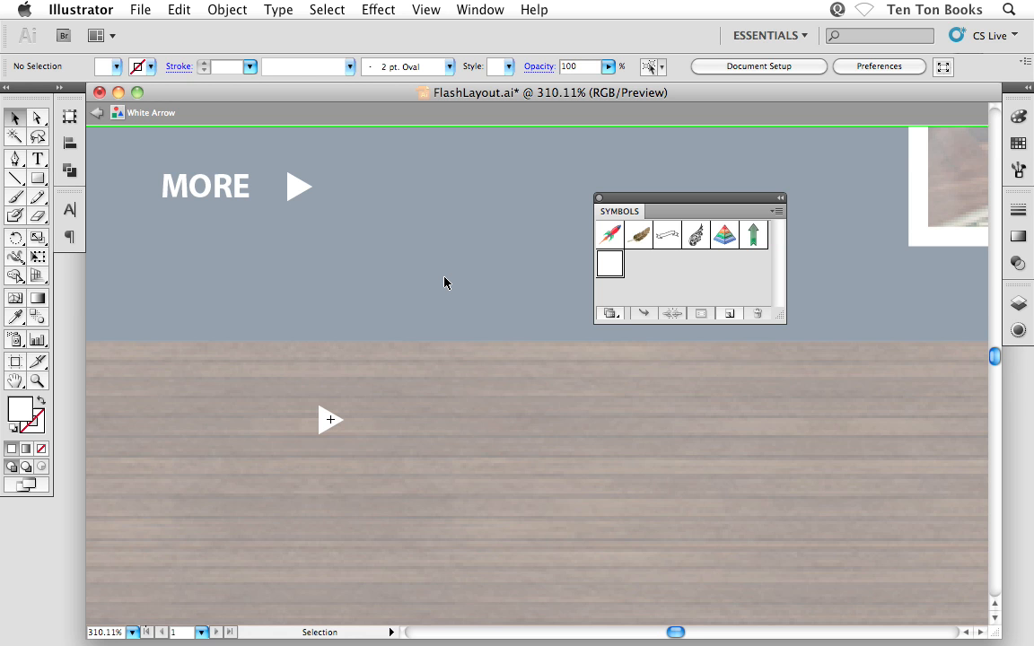
Fill the White Arrow symbol's shape with the yellow-green swatch and exit symbol editing.
{"action": "left_click", "coordinate": [329, 421]}
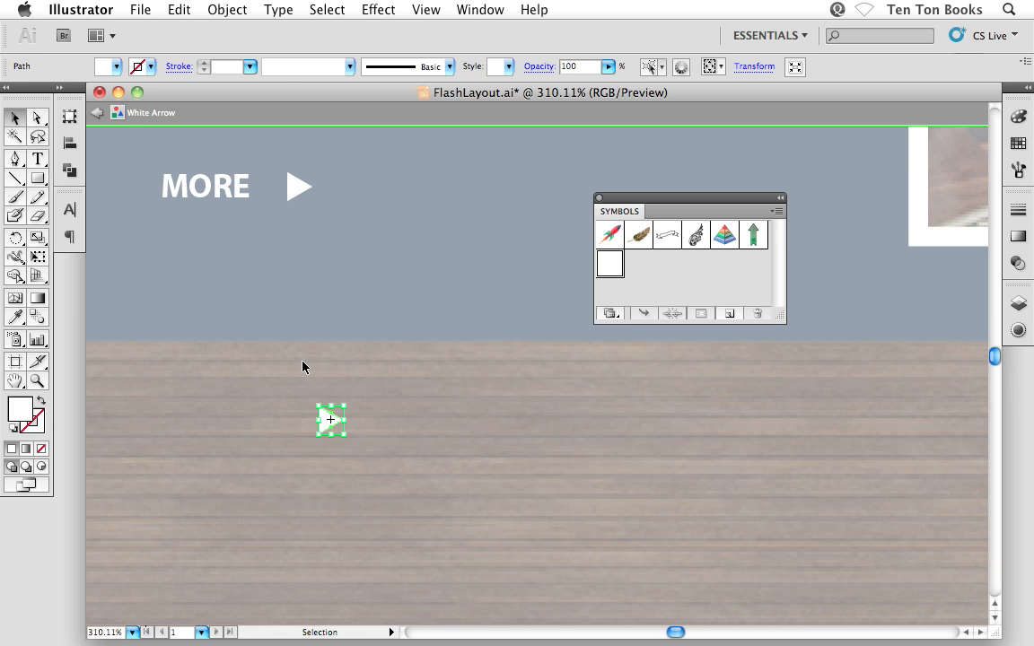
{"action": "left_click", "coordinate": [117, 68]}
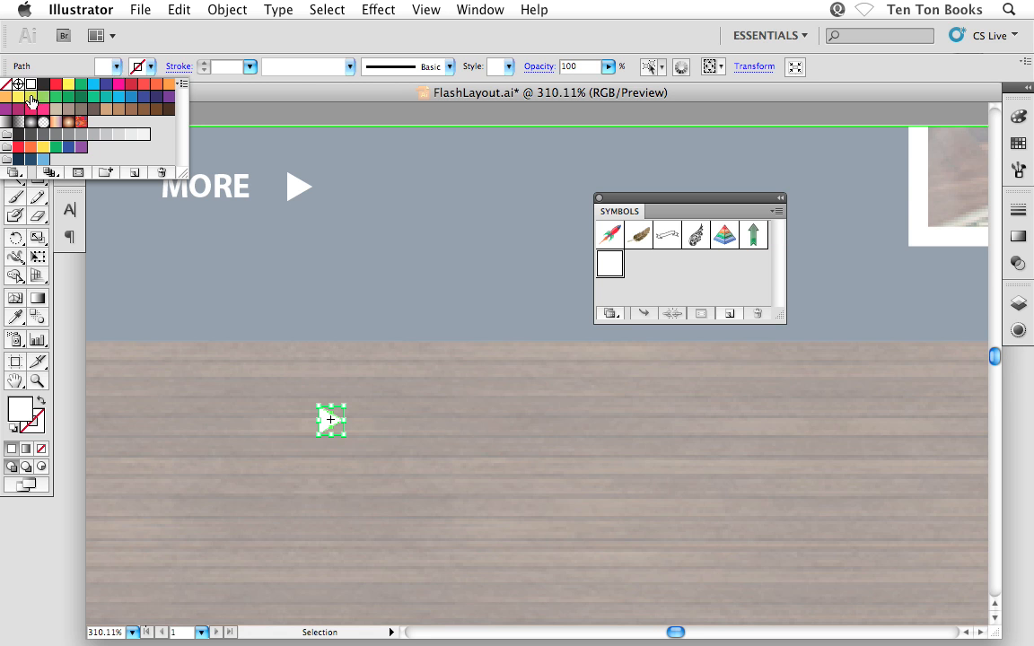
{"action": "left_click", "coordinate": [30, 96]}
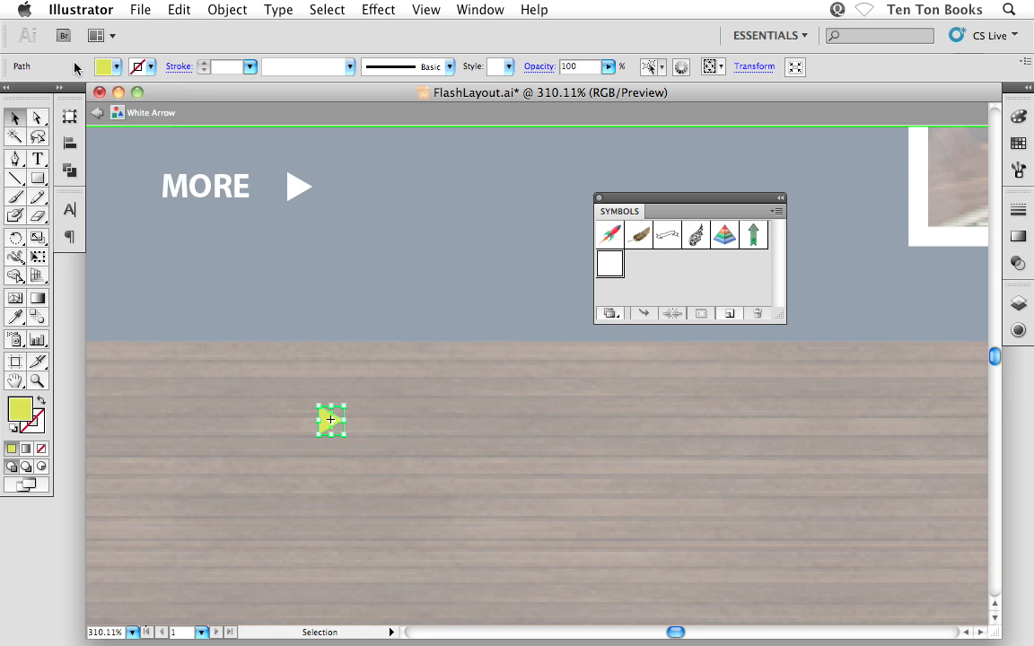
{"action": "left_click", "coordinate": [143, 306]}
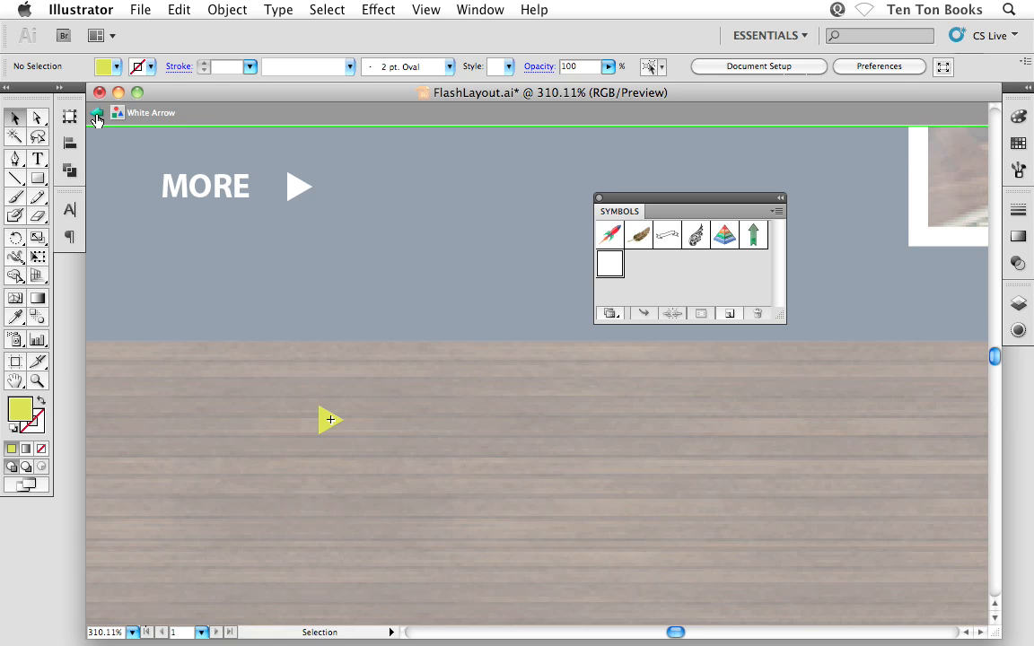
{"action": "left_click", "coordinate": [96, 120]}
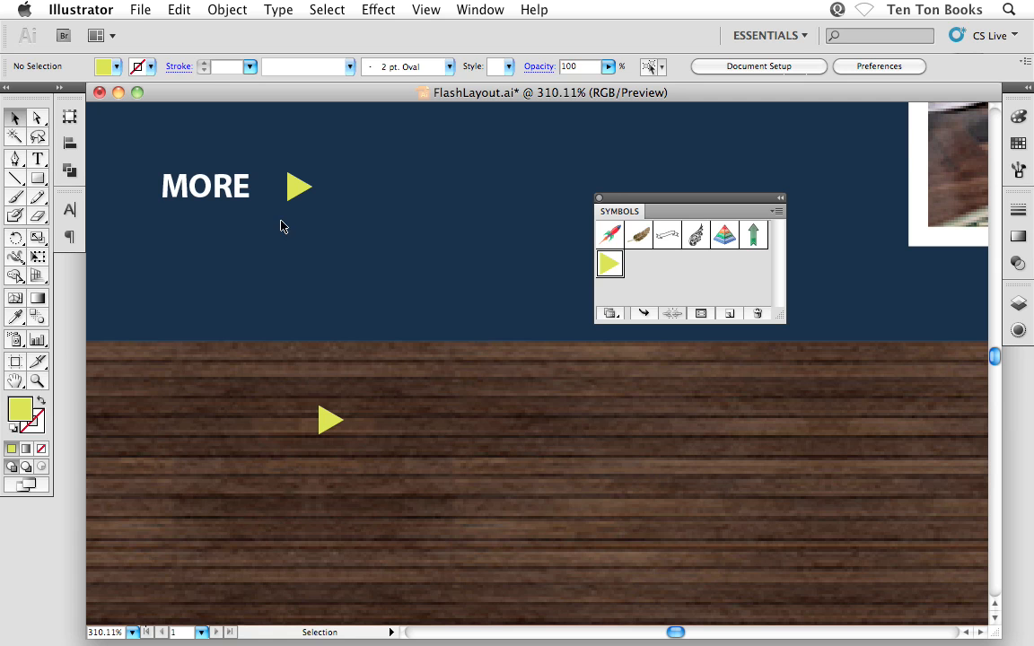
{"action": "left_click", "coordinate": [299, 189]}
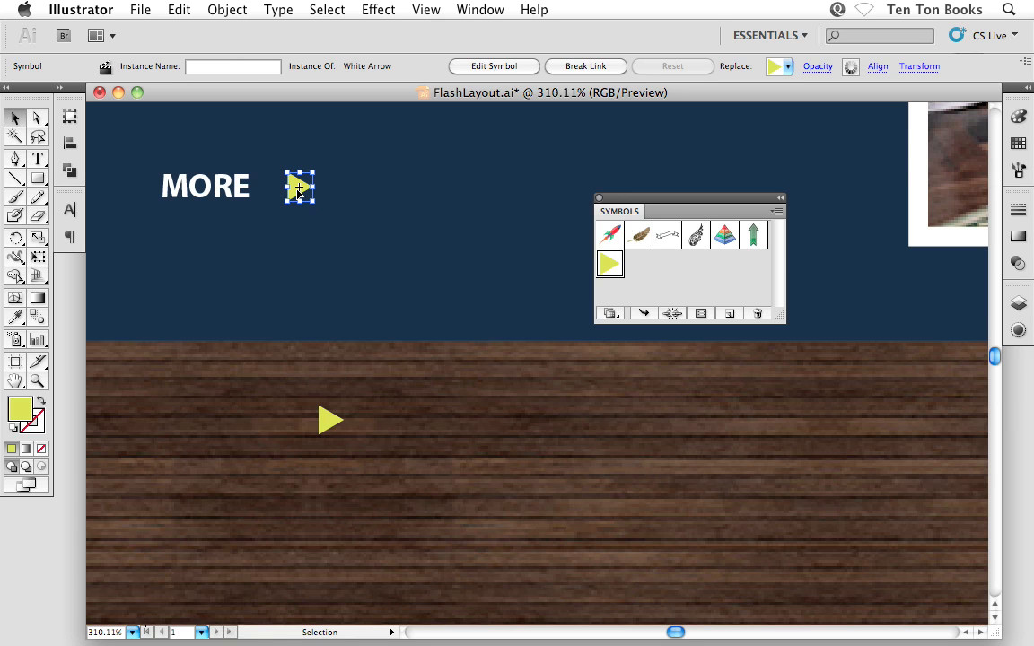
{"action": "left_click", "coordinate": [311, 258]}
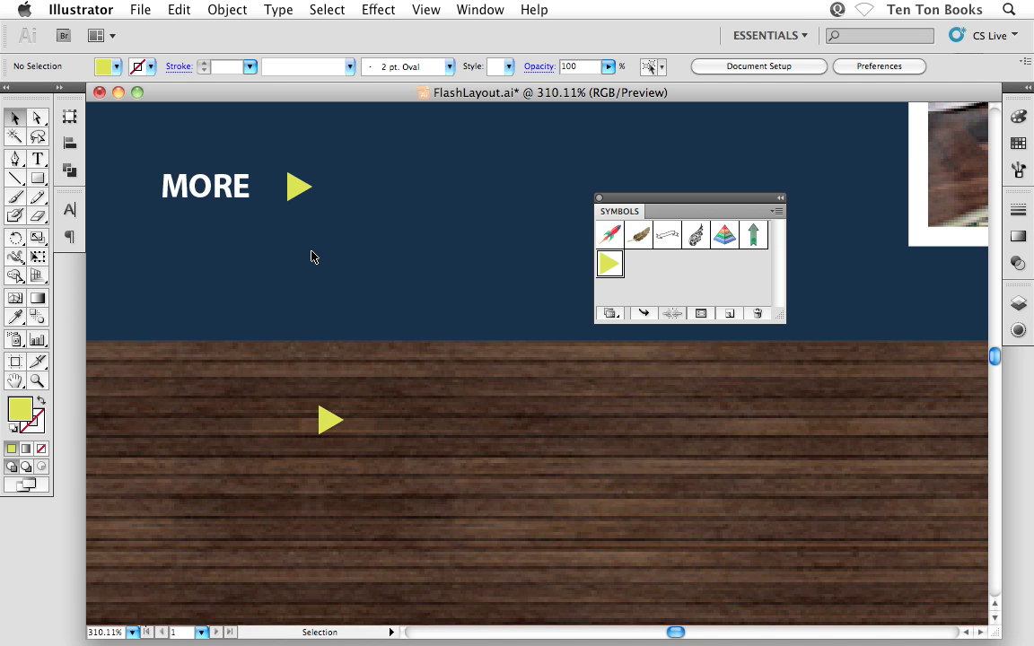
Edit the White Arrow symbol definition from the instance on the wood, fill its shape with white, and exit symbol editing.
{"action": "left_click", "coordinate": [330, 420]}
{"action": "double_click", "coordinate": [326, 421]}
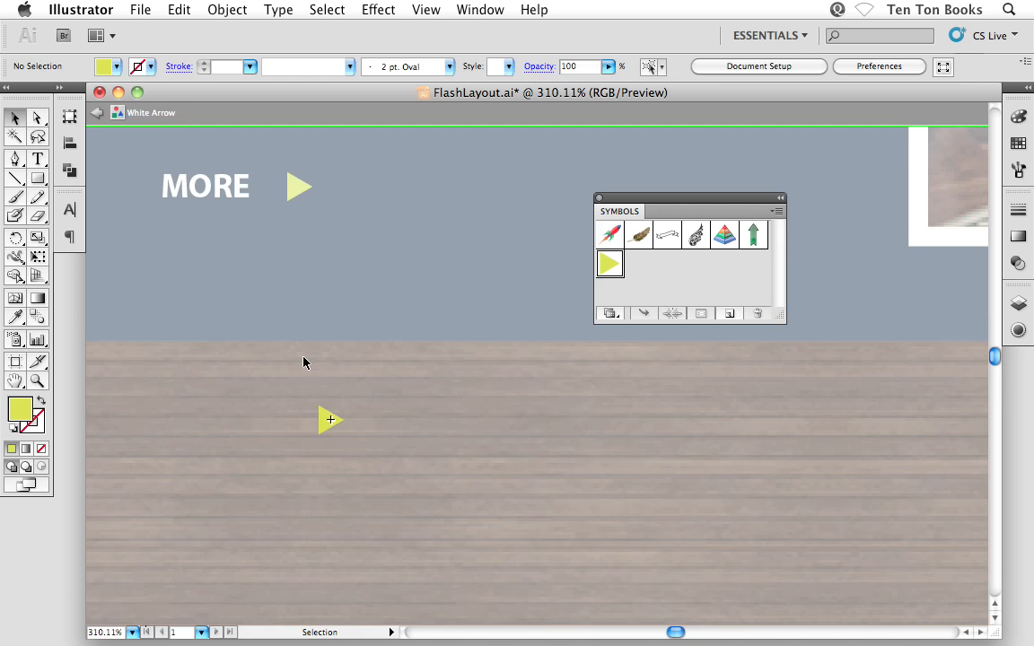
{"action": "left_click", "coordinate": [328, 422]}
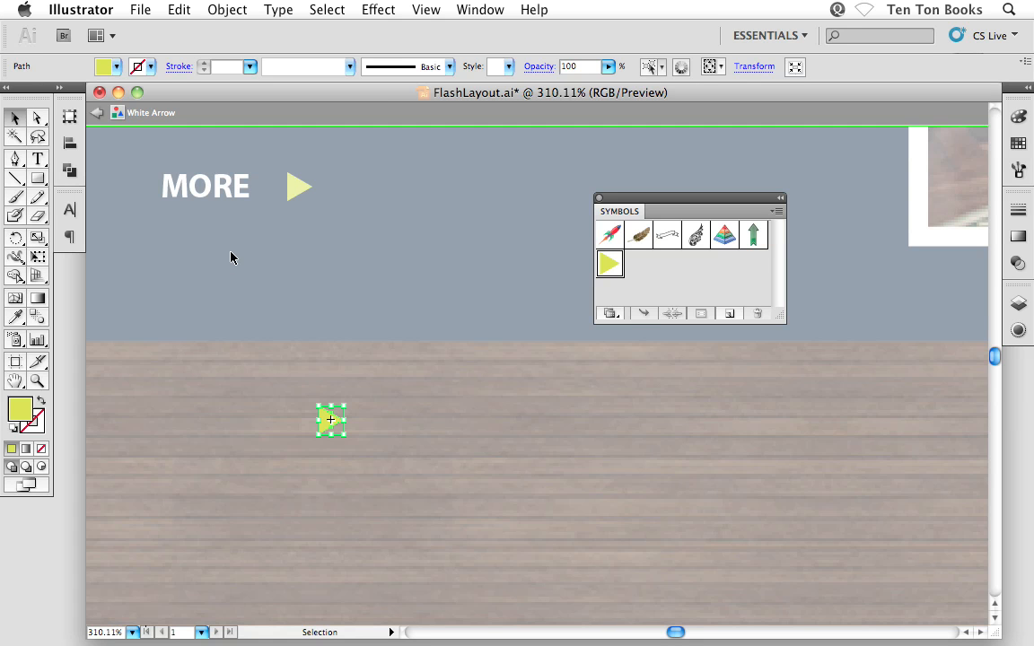
{"action": "left_click", "coordinate": [117, 67]}
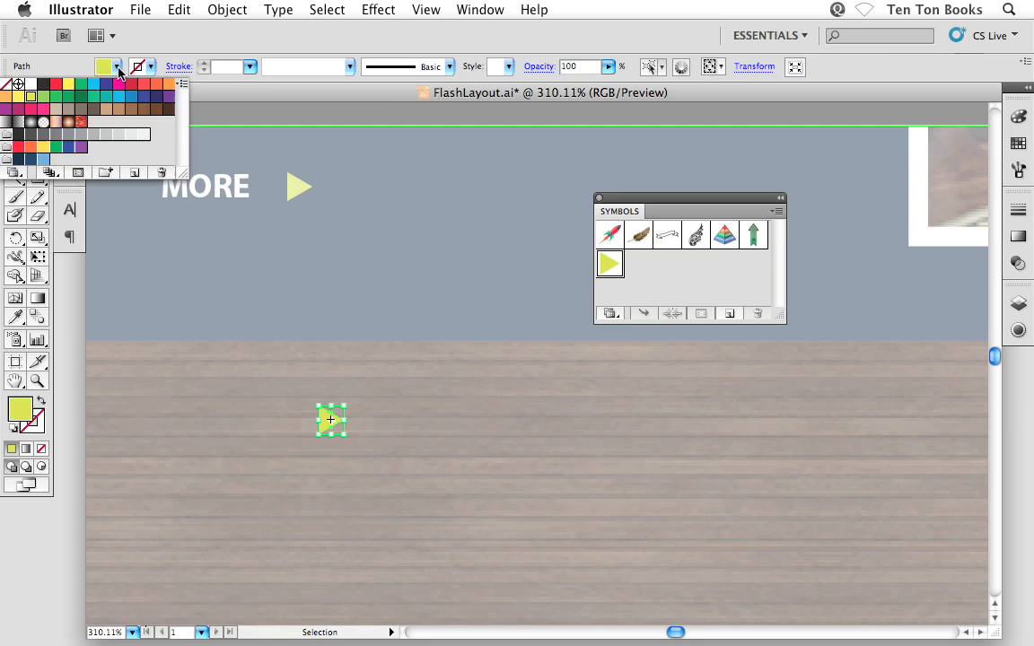
{"action": "left_click", "coordinate": [31, 84]}
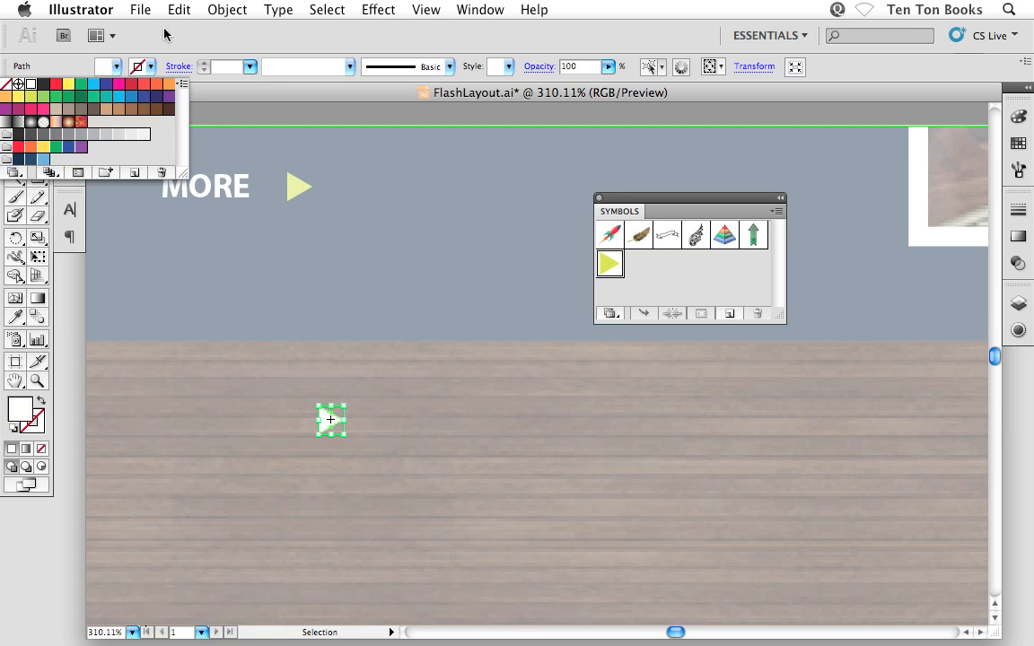
{"action": "left_click", "coordinate": [164, 34]}
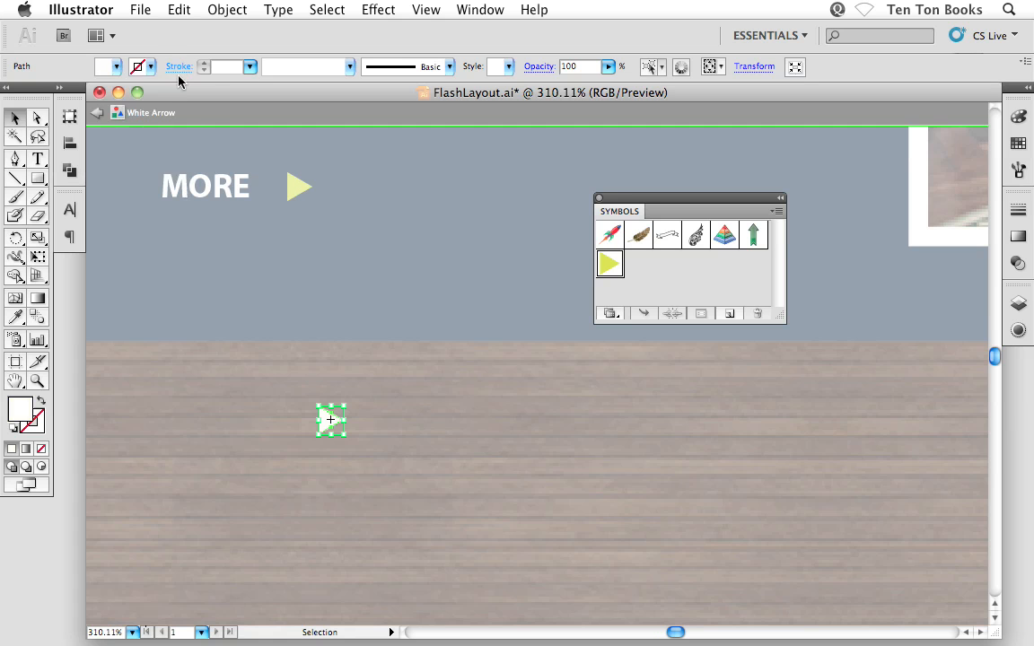
{"action": "left_click", "coordinate": [96, 119]}
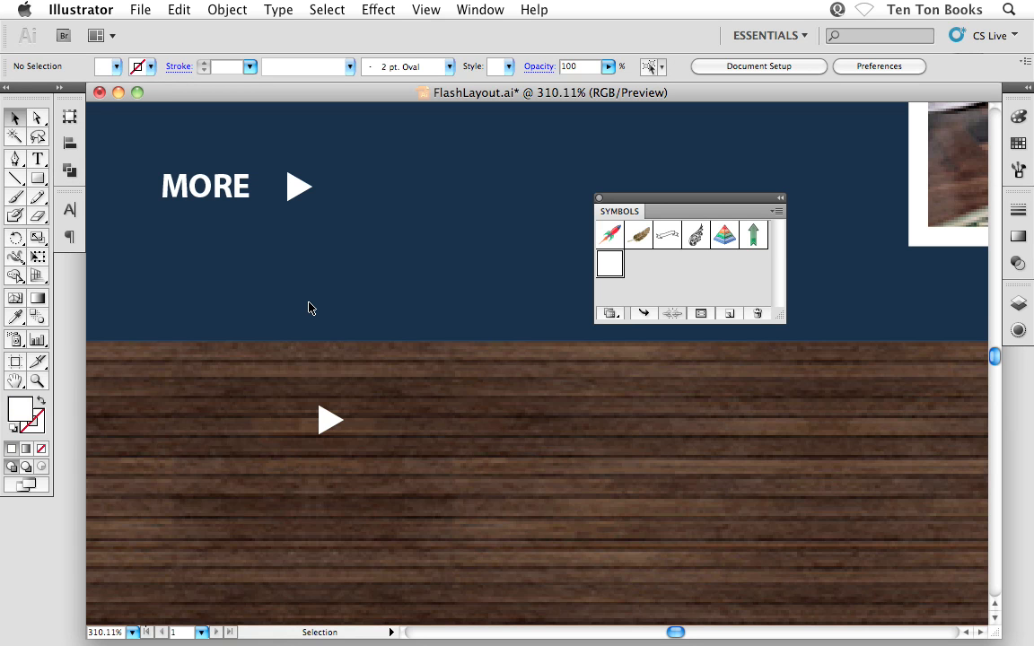
Enlarge the White Arrow instance on the wood strip to roughly twice its size, undoing the last resize that narrows it.
{"action": "left_click", "coordinate": [321, 419]}
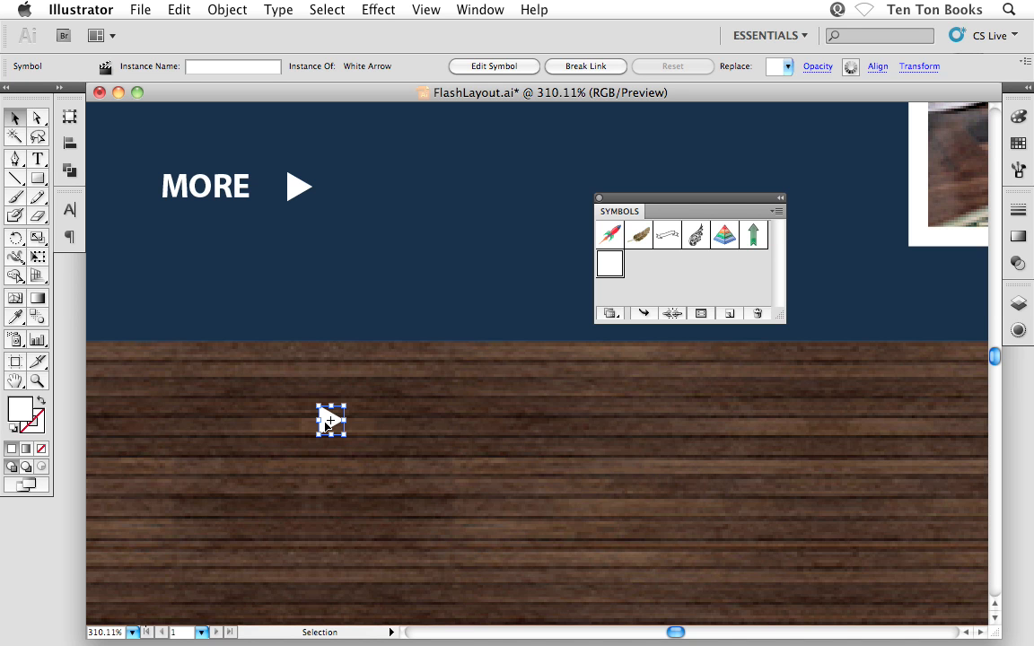
{"action": "left_click_drag", "start_coordinate": [345, 407], "coordinate": [361, 388]}
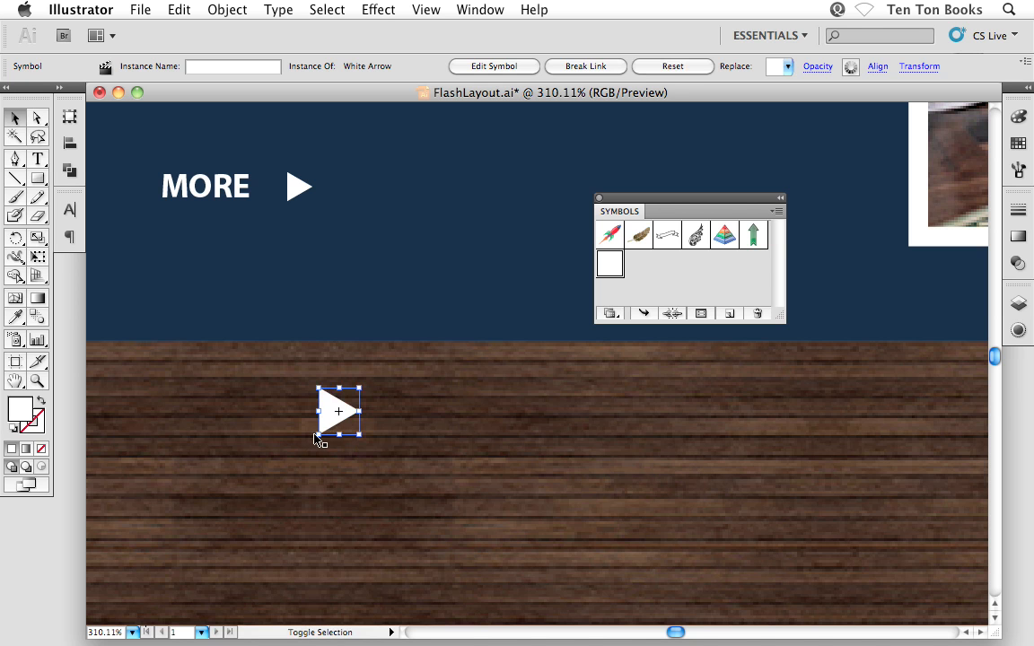
{"action": "left_click_drag", "start_coordinate": [316, 438], "coordinate": [314, 406]}
{"action": "left_click", "coordinate": [312, 217]}
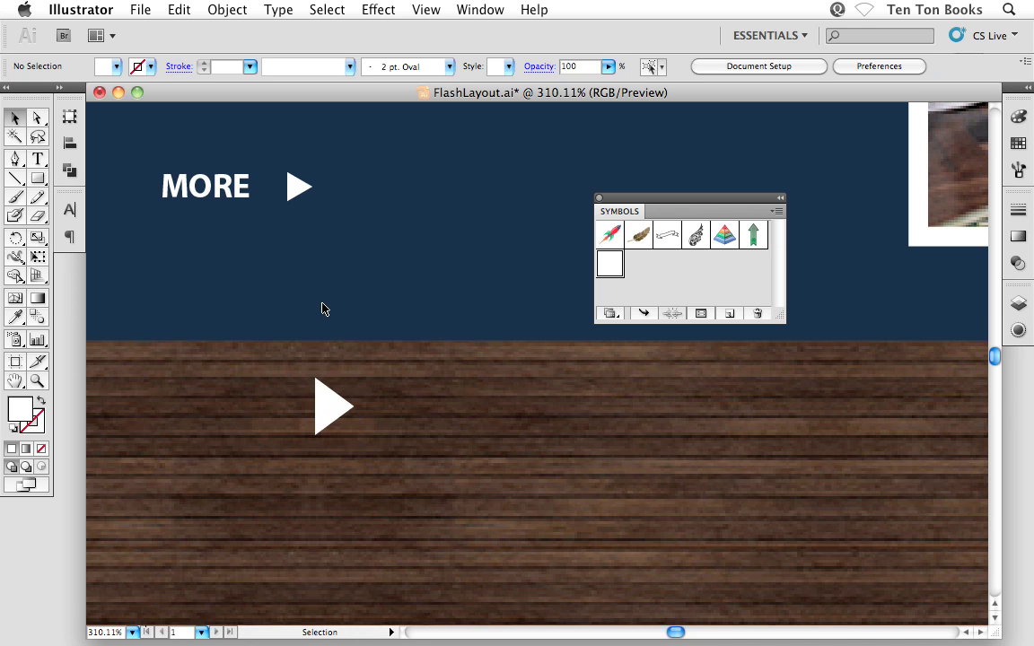
{"action": "key", "text": "super+z"}
{"action": "left_click", "coordinate": [291, 411]}
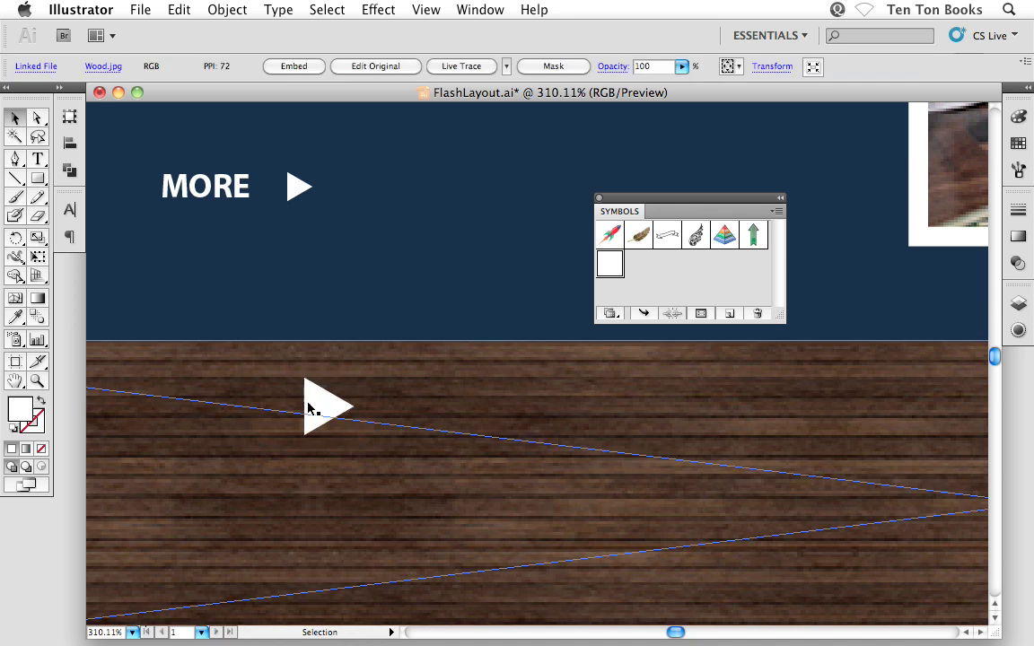
{"action": "left_click", "coordinate": [334, 307]}
Move the enlarged arrow instance slightly up and left on the wood, scale it up a little more, and deselect it.
{"action": "left_click_drag", "start_coordinate": [326, 409], "coordinate": [301, 394]}
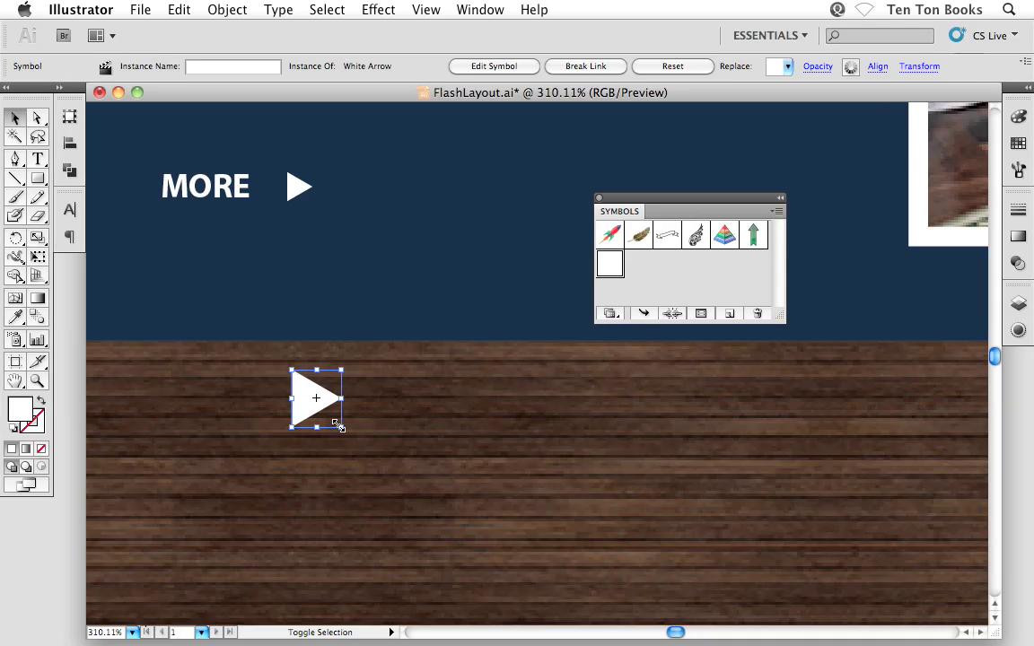
{"action": "left_click_drag", "start_coordinate": [338, 425], "coordinate": [294, 402]}
{"action": "left_click", "coordinate": [326, 315]}
{"action": "left_click", "coordinate": [338, 310]}
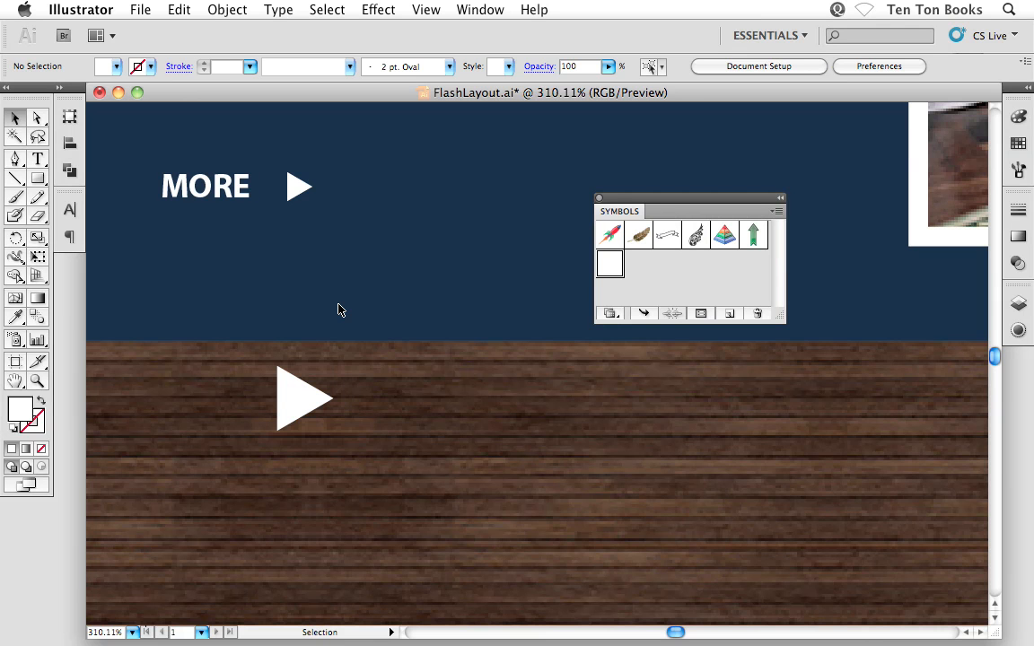